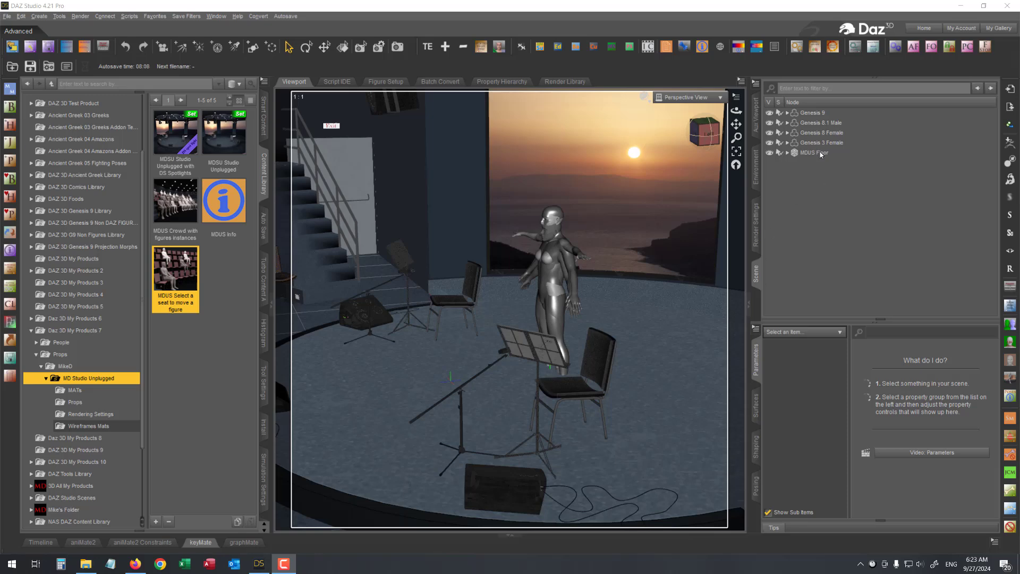
Move the Genesis 9 figure onto the first-row end seat beside the stairs, with the basic figure sitting pose applied.
{"action": "left_click_drag", "start_coordinate": [736, 110], "coordinate": [504, 227]}
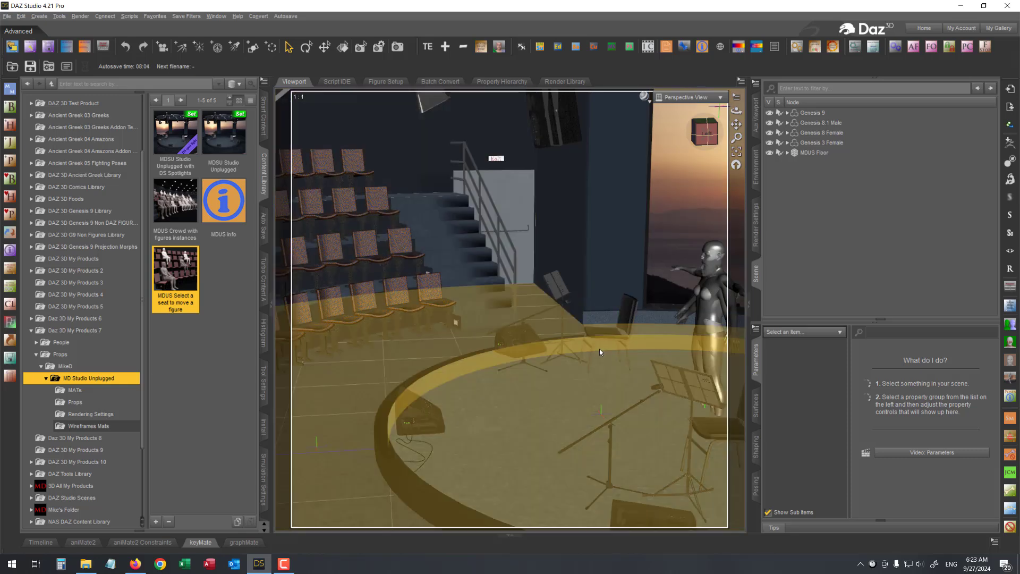
{"action": "left_click", "coordinate": [638, 349]}
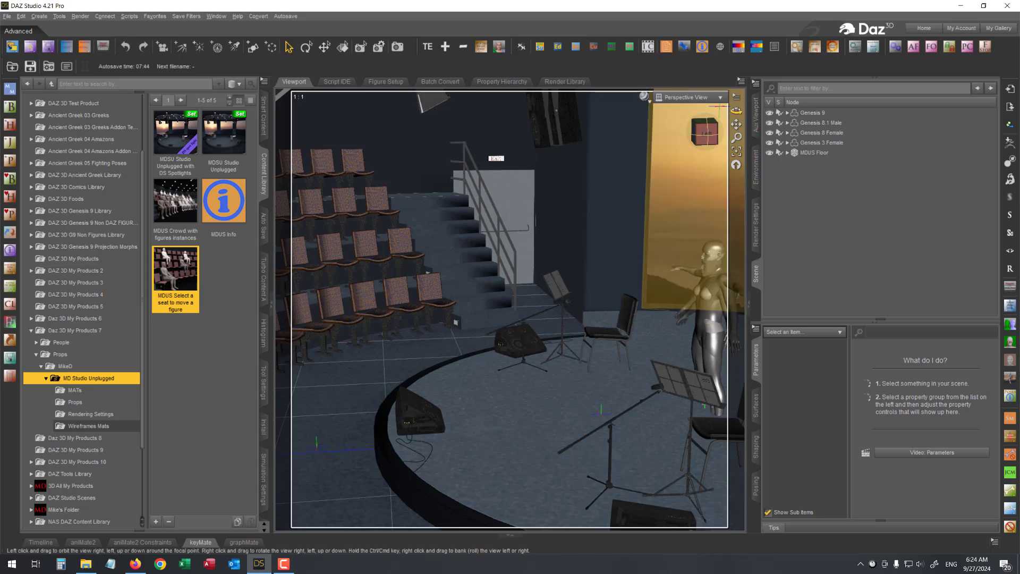
{"action": "left_click_drag", "start_coordinate": [736, 110], "coordinate": [703, 115]}
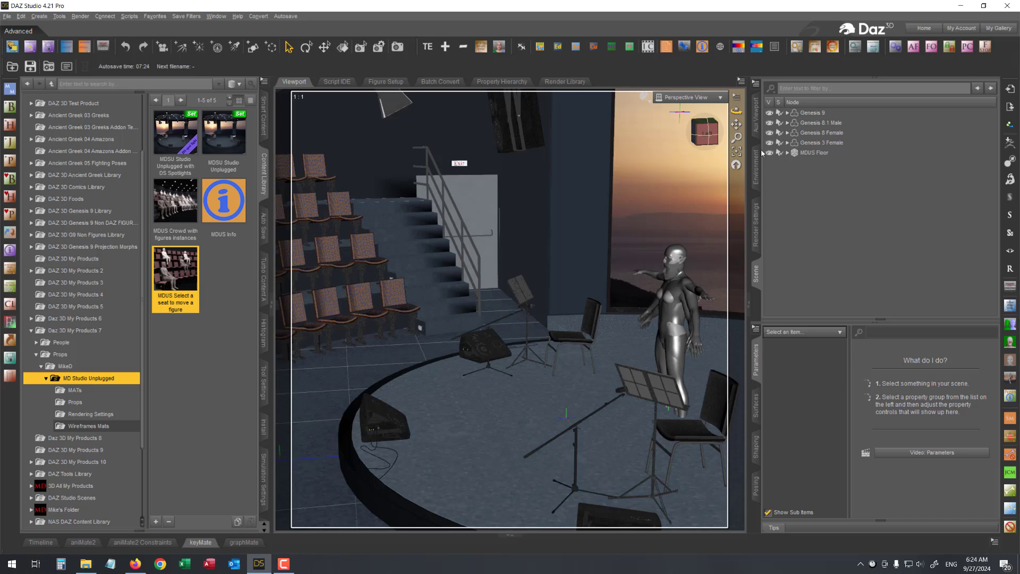
{"action": "left_click_drag", "start_coordinate": [736, 111], "coordinate": [743, 104]}
{"action": "left_click_drag", "start_coordinate": [643, 94], "coordinate": [644, 95]}
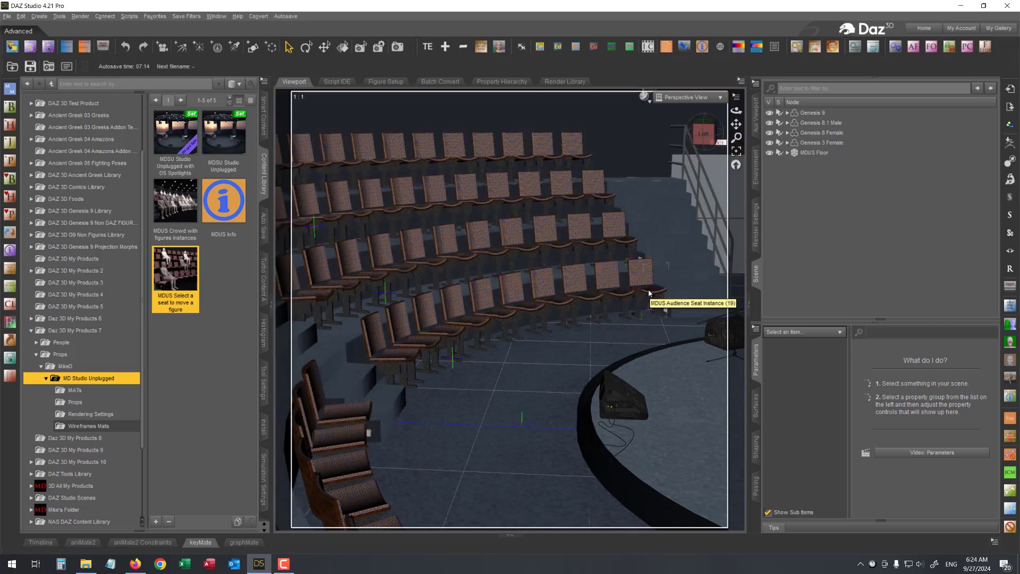
{"action": "left_click", "coordinate": [649, 293]}
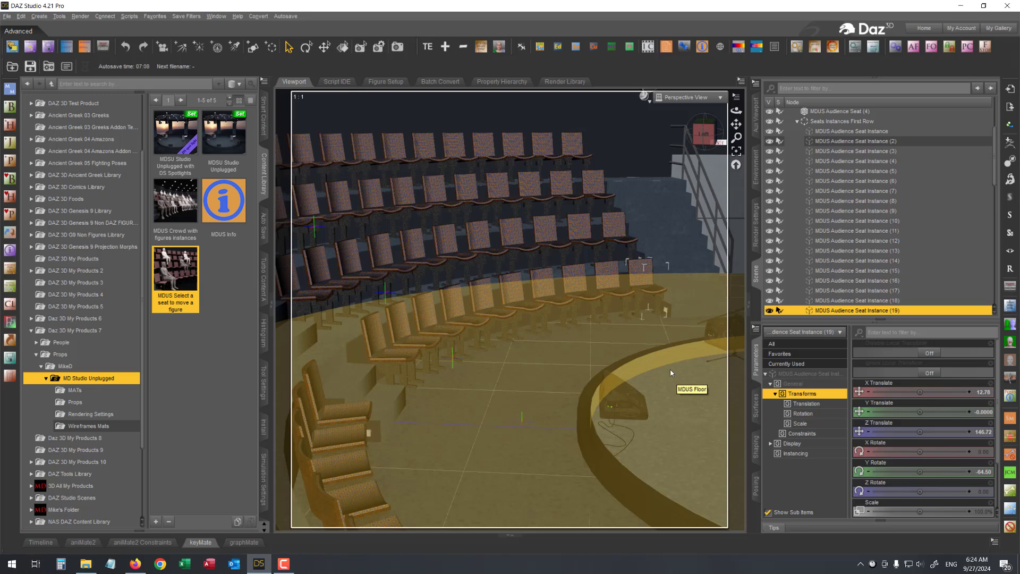
{"action": "double_click", "coordinate": [186, 277]}
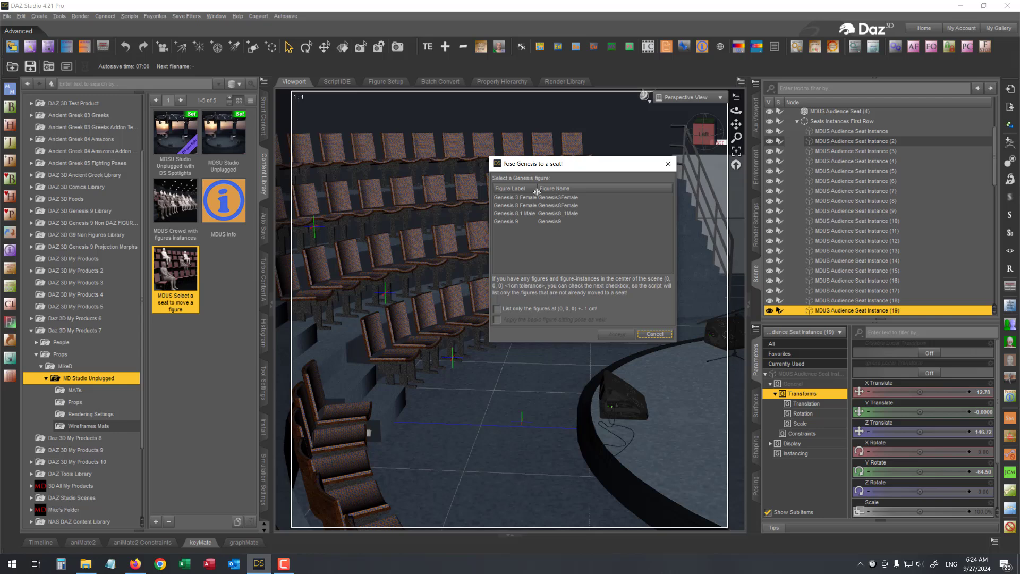
{"action": "left_click_drag", "start_coordinate": [536, 189], "coordinate": [550, 189]}
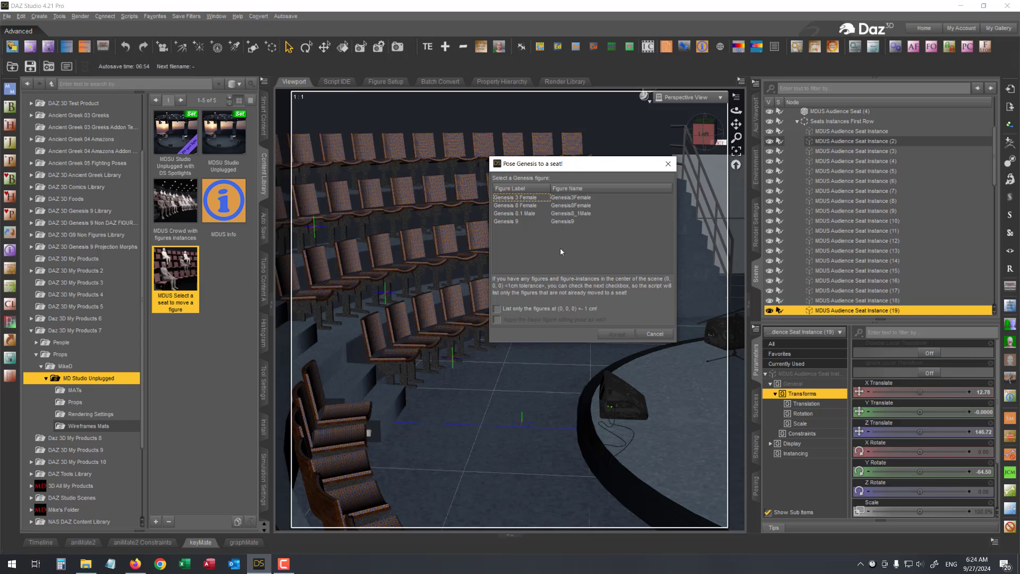
{"action": "left_click", "coordinate": [507, 222]}
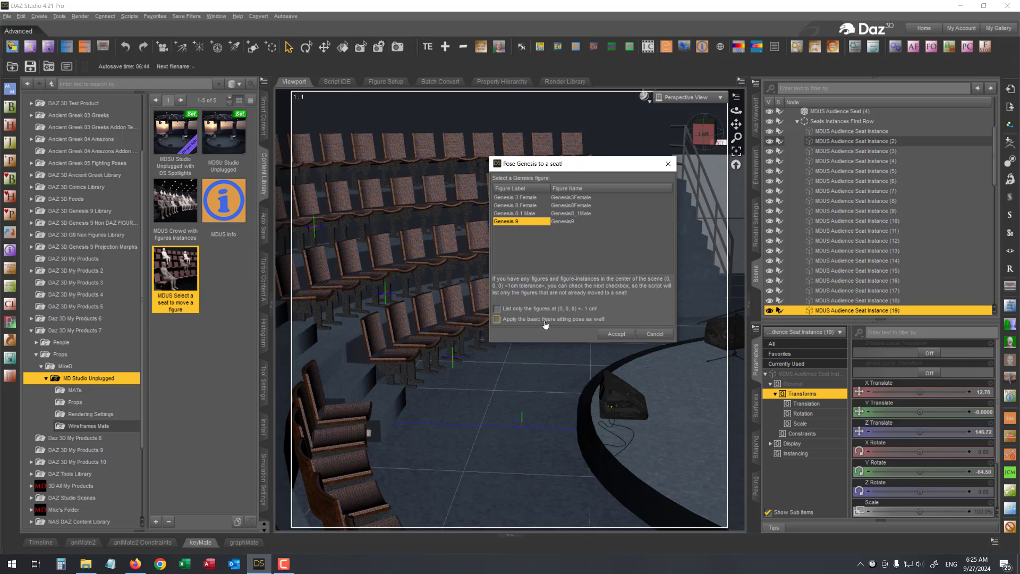
{"action": "left_click", "coordinate": [518, 322]}
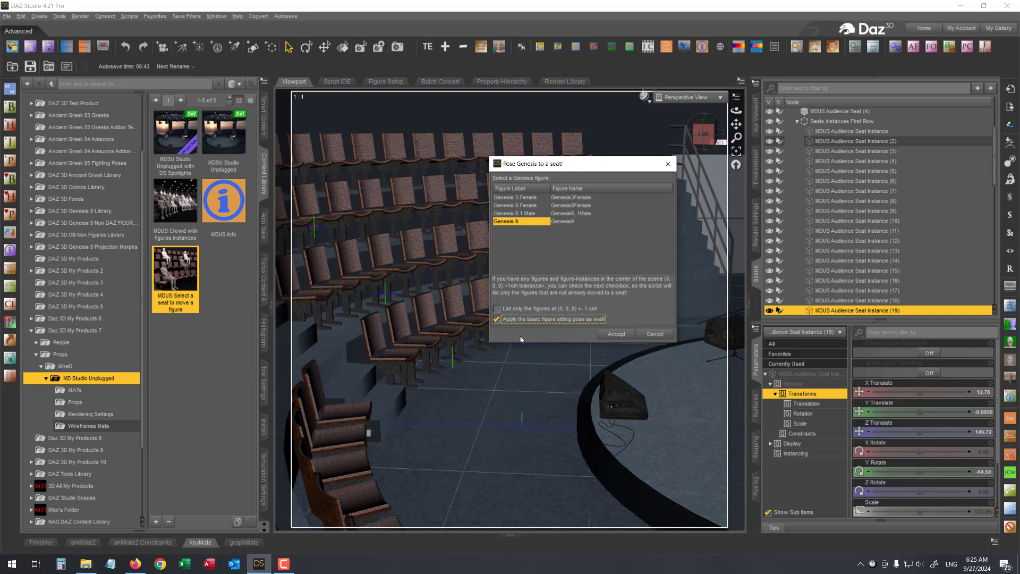
{"action": "left_click", "coordinate": [616, 334]}
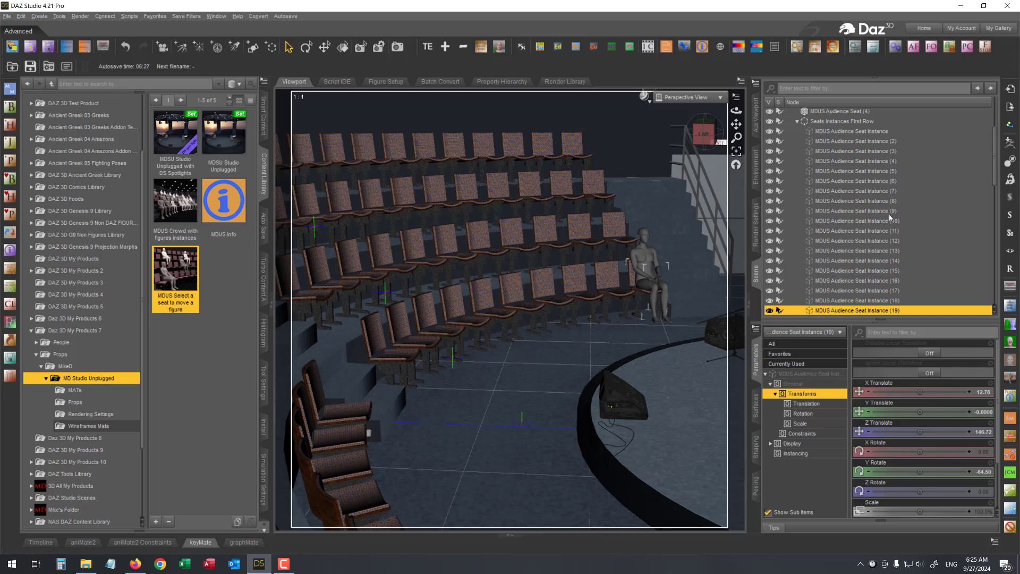
Seat Genesis 8 Female on the second-row end seat beside the stairs with the basic sitting pose, listing only figures at the scene centre.
{"action": "left_click", "coordinate": [626, 242]}
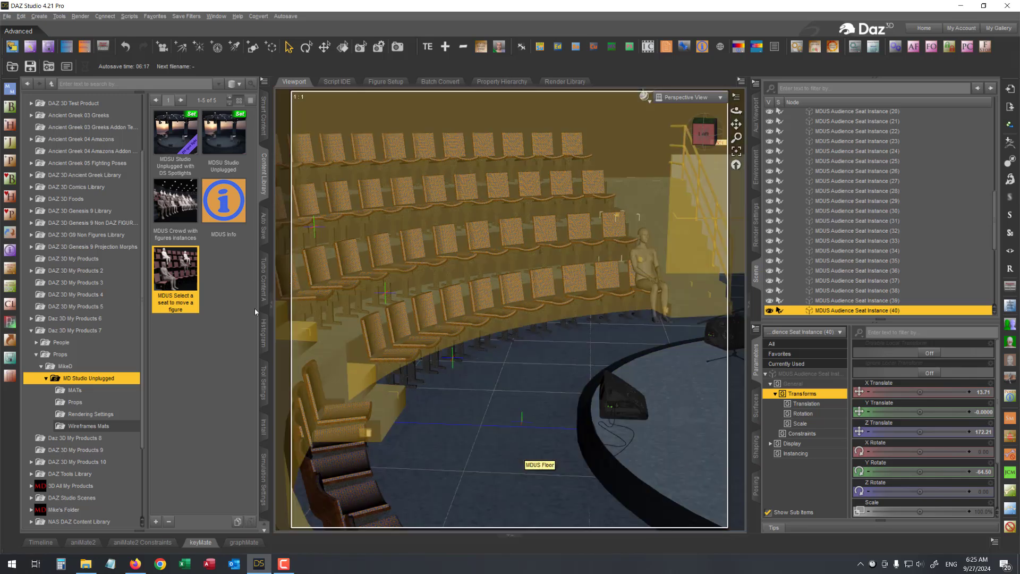
{"action": "double_click", "coordinate": [182, 274]}
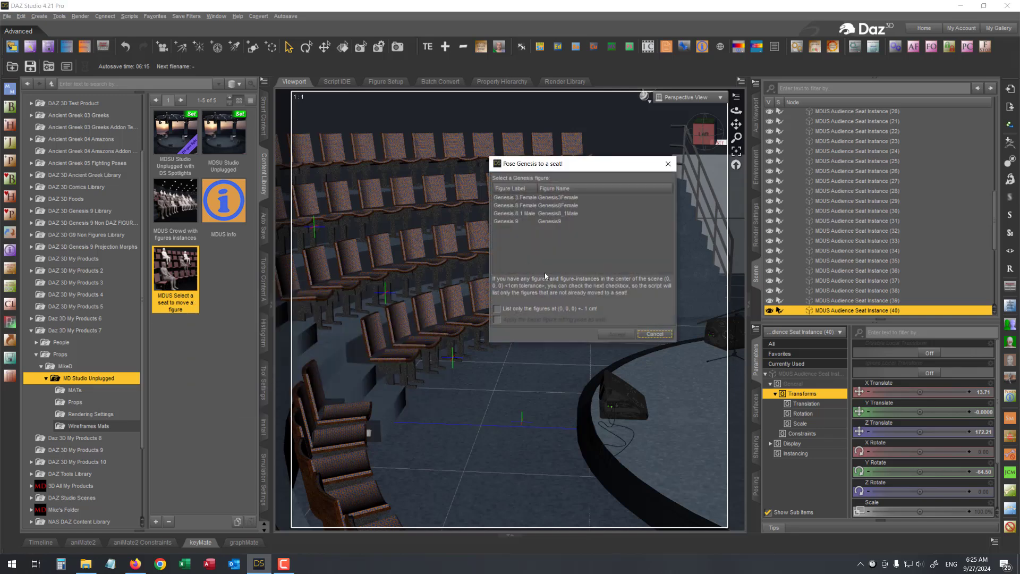
{"action": "left_click_drag", "start_coordinate": [609, 175], "coordinate": [500, 214]}
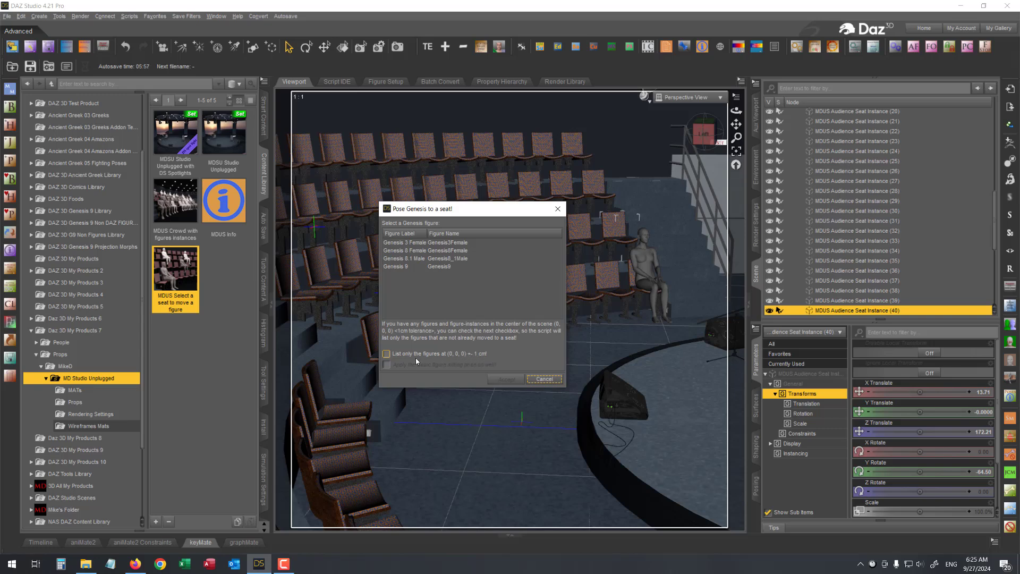
{"action": "left_click", "coordinate": [386, 354]}
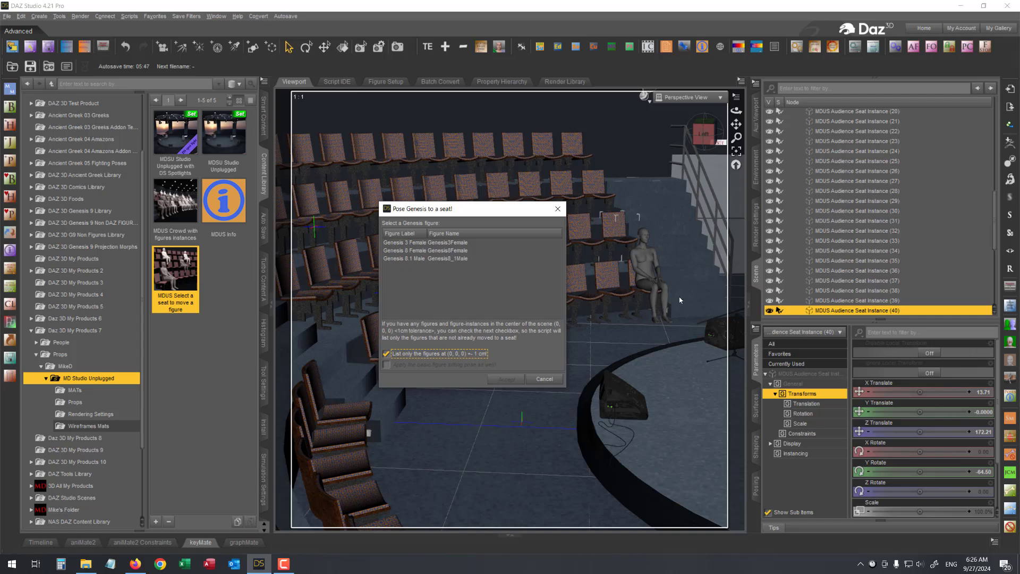
{"action": "left_click", "coordinate": [412, 250]}
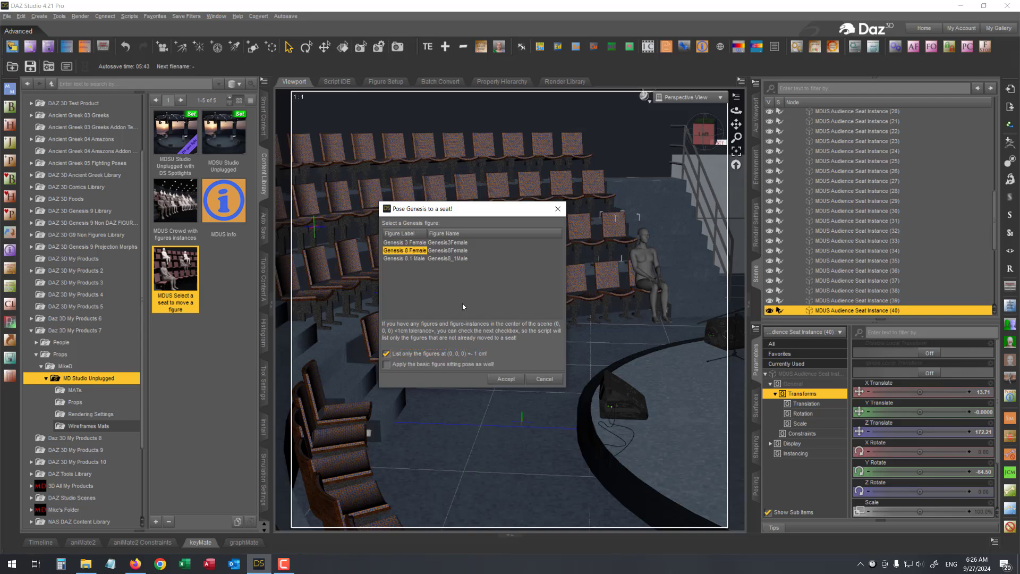
{"action": "left_click", "coordinate": [387, 365]}
{"action": "left_click", "coordinate": [506, 379]}
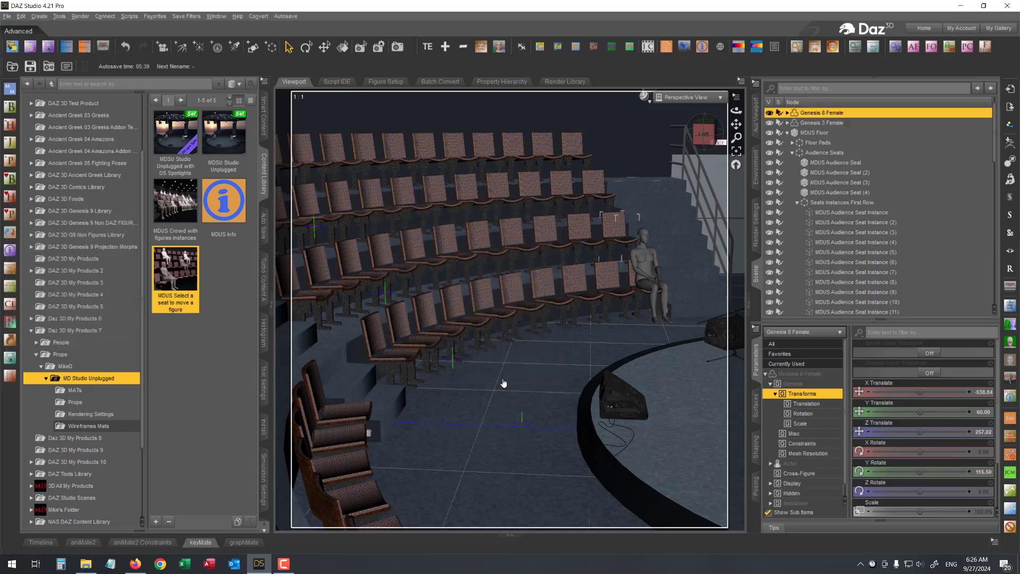
Seat Genesis 3 Female on the third-row end seat beside the stairs with the basic sitting pose, listing only figures at the scene centre.
{"action": "left_click", "coordinate": [611, 202]}
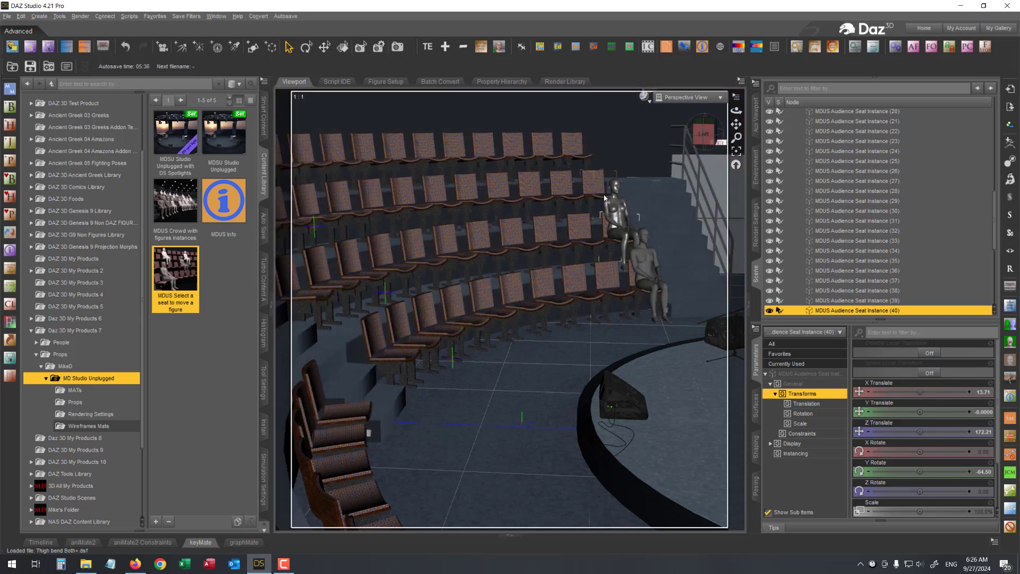
{"action": "left_click", "coordinate": [604, 198]}
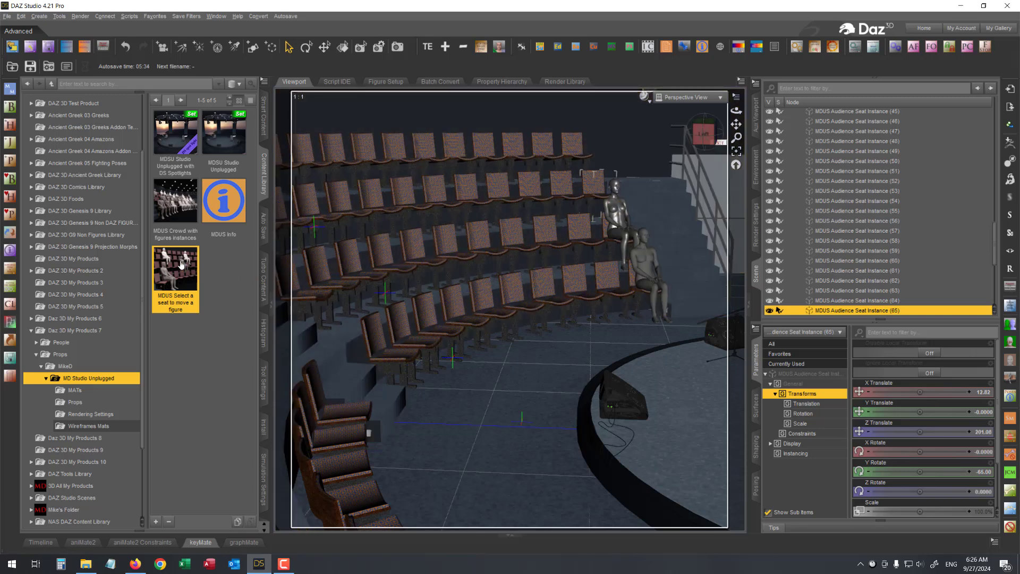
{"action": "double_click", "coordinate": [181, 264]}
{"action": "left_click", "coordinate": [386, 354]}
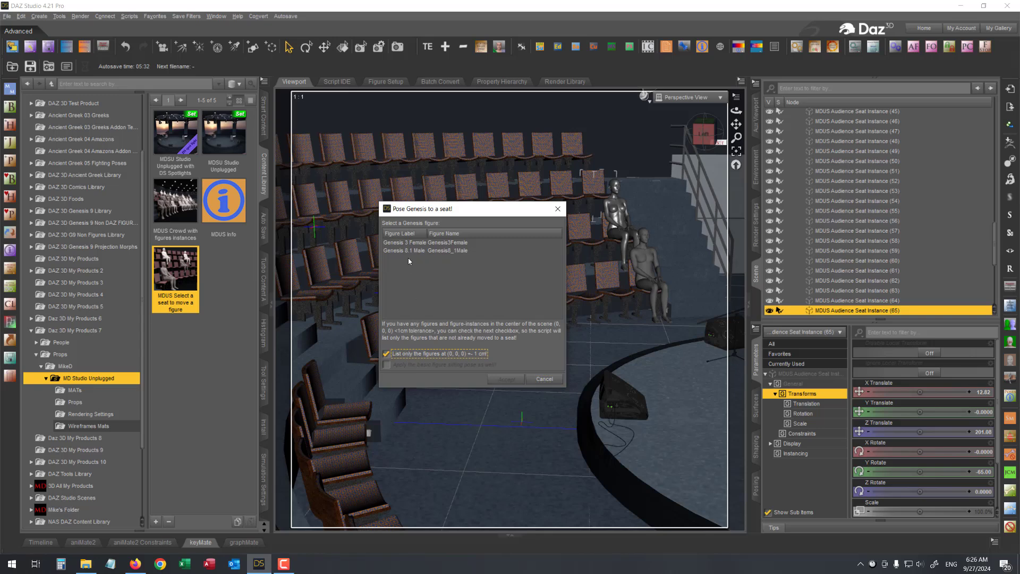
{"action": "left_click", "coordinate": [404, 243]}
{"action": "left_click", "coordinate": [386, 364]}
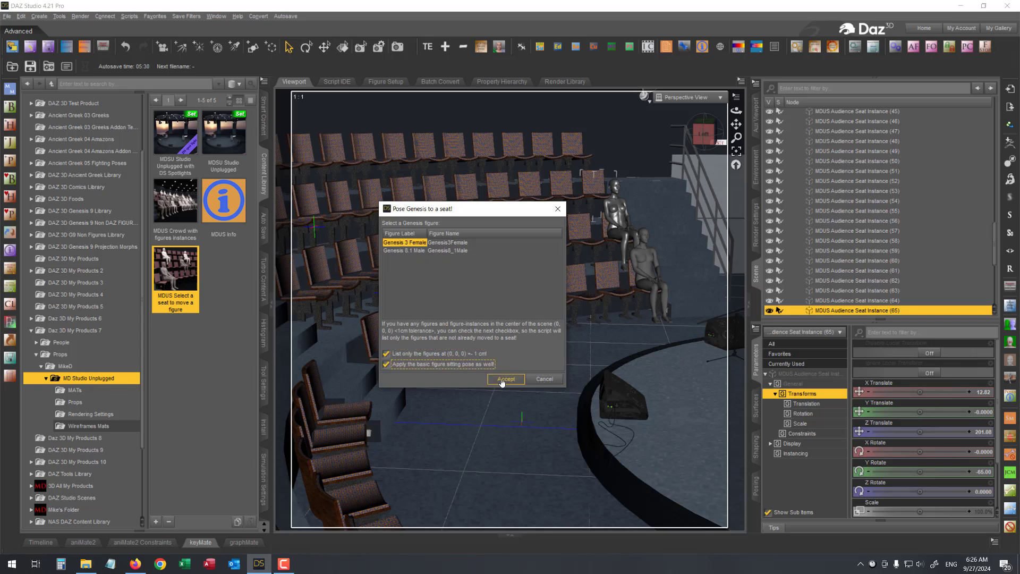
{"action": "left_click", "coordinate": [503, 380]}
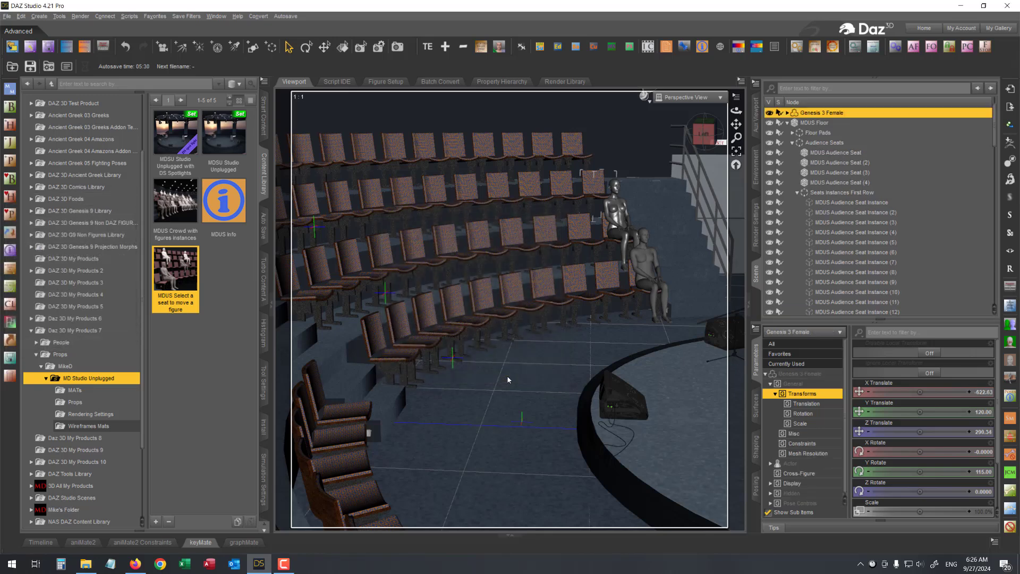
Seat Genesis 8.1 Male on the top-row end seat beside the stairs, with the basic figure sitting pose applied.
{"action": "left_click", "coordinate": [578, 155]}
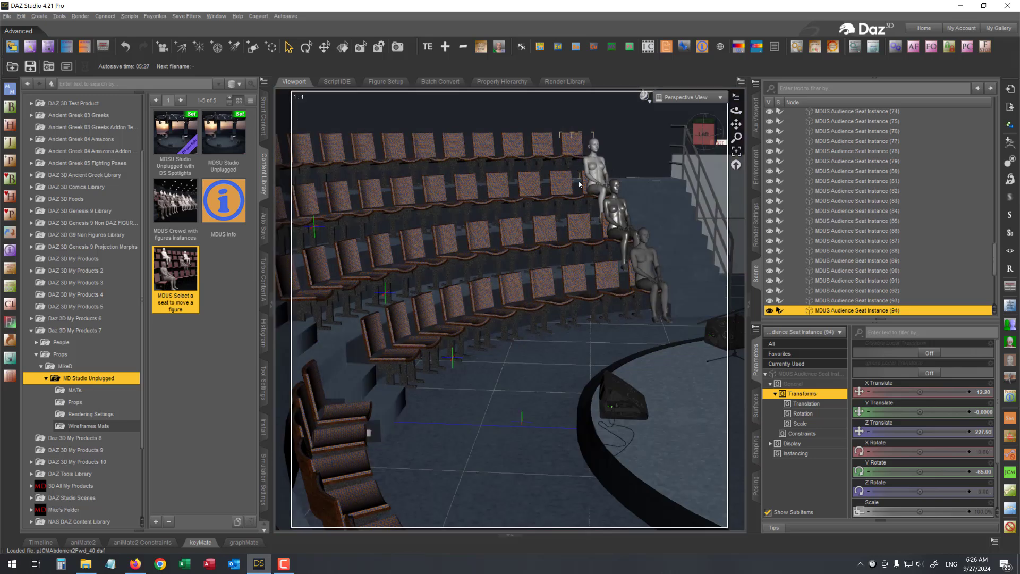
{"action": "double_click", "coordinate": [192, 286]}
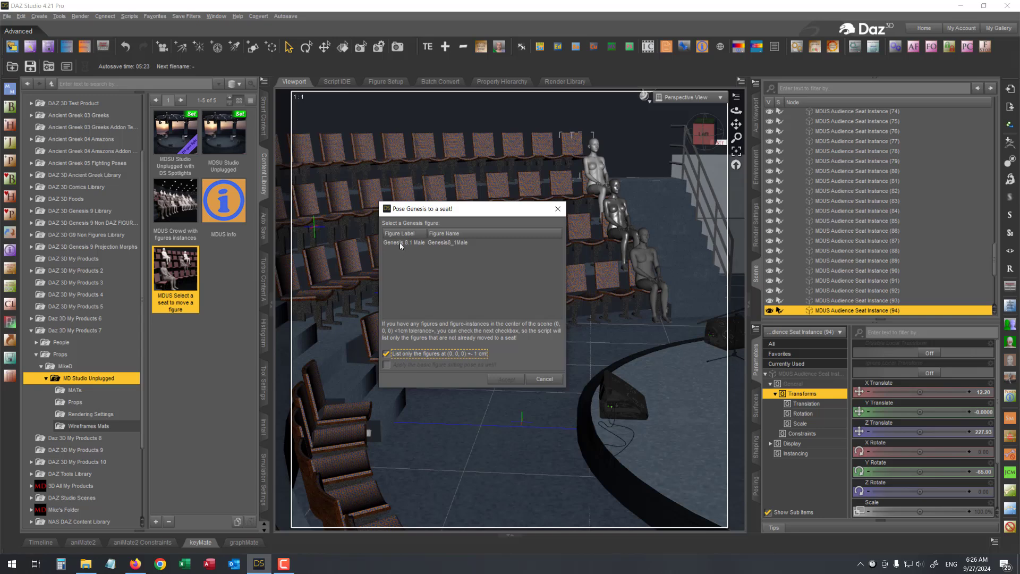
{"action": "left_click", "coordinate": [400, 242]}
{"action": "left_click", "coordinate": [386, 364]}
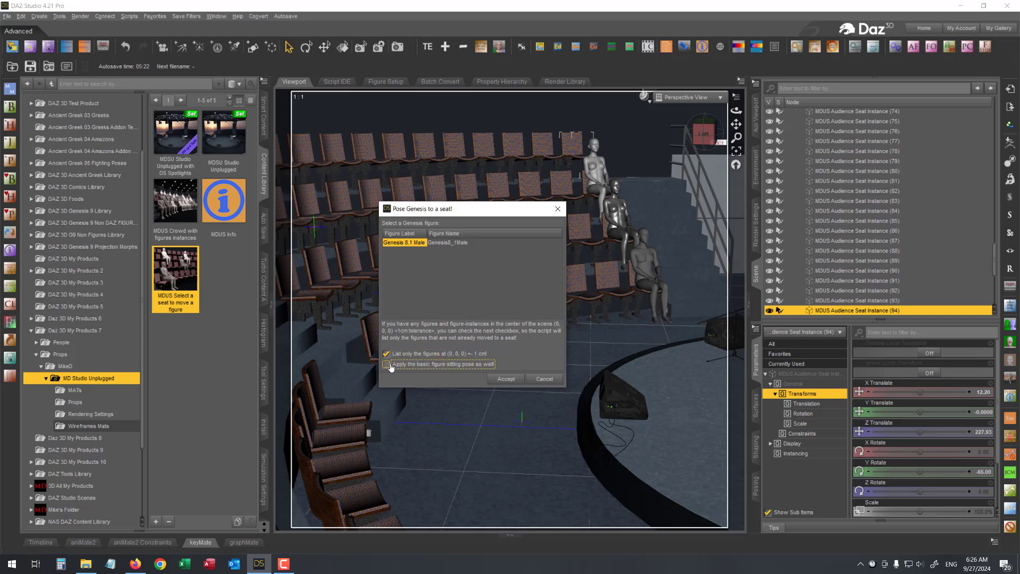
{"action": "left_click", "coordinate": [505, 379]}
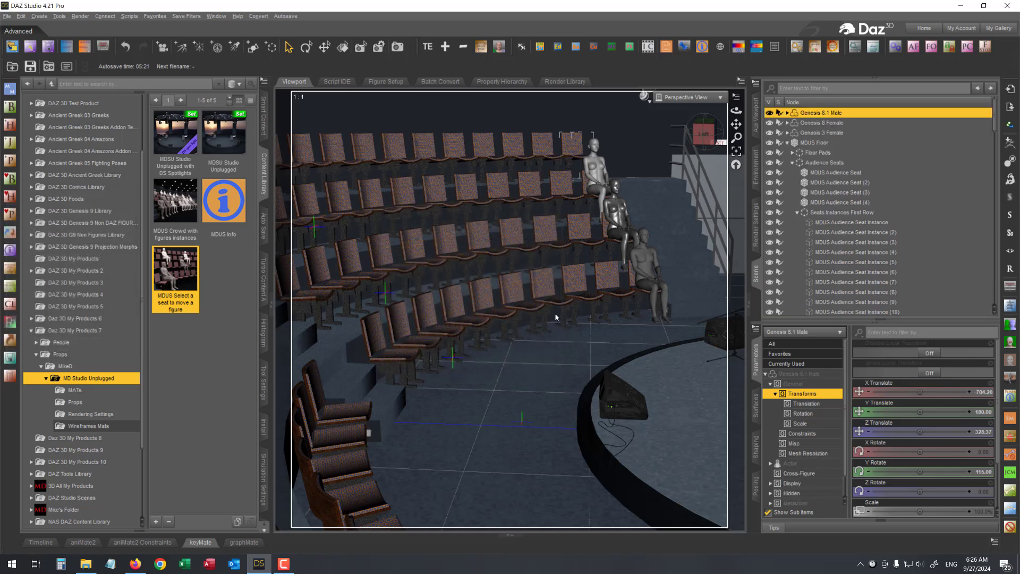
Collapse the MDUS Floor node in the scene hierarchy.
{"action": "left_click", "coordinate": [556, 314]}
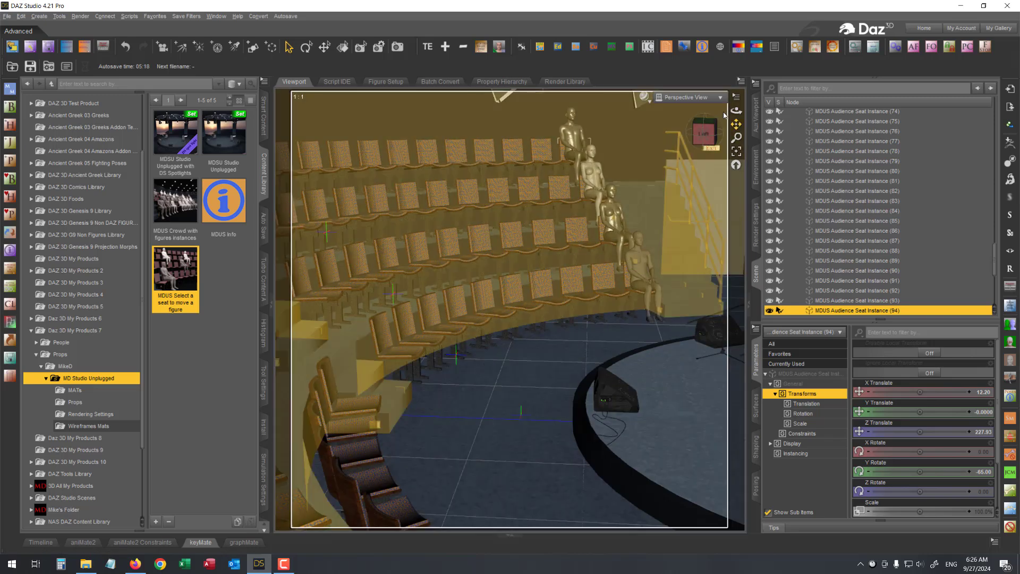
{"action": "left_click_drag", "start_coordinate": [735, 111], "coordinate": [737, 111]}
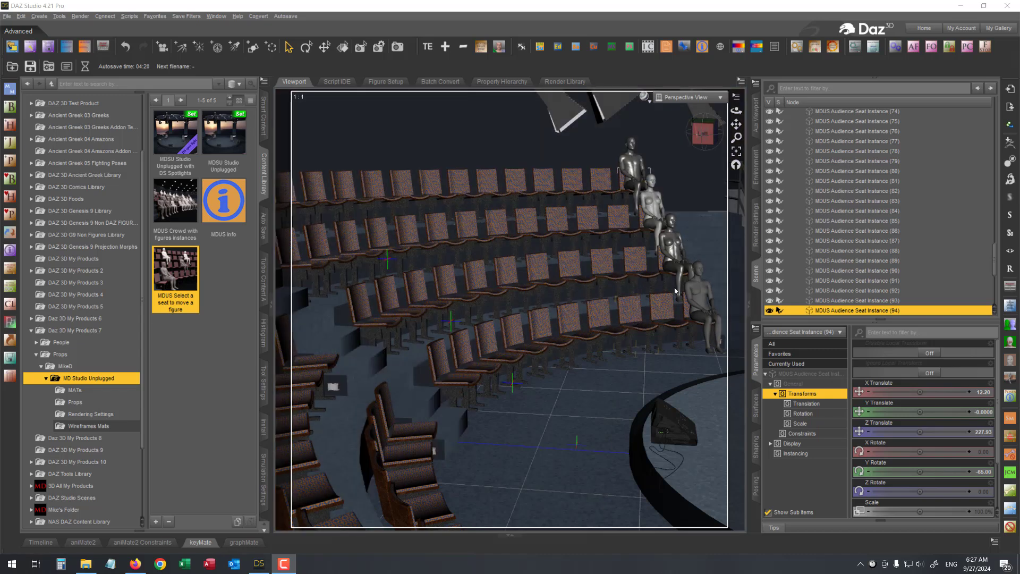
{"action": "scroll", "coordinate": [869, 221], "scroll_direction": "up", "scroll_amount": 10}
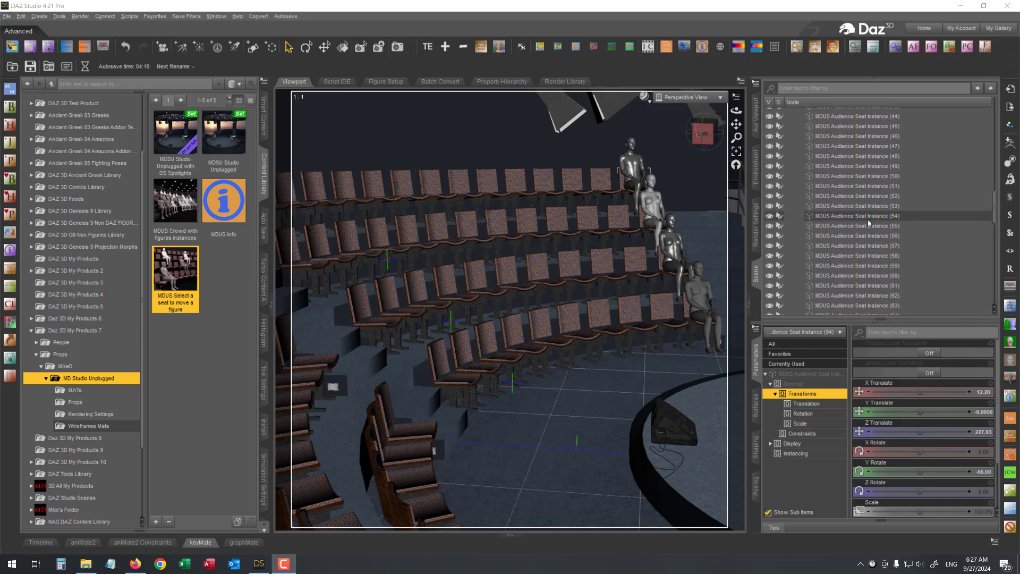
{"action": "scroll", "coordinate": [868, 223], "scroll_direction": "up", "scroll_amount": 15}
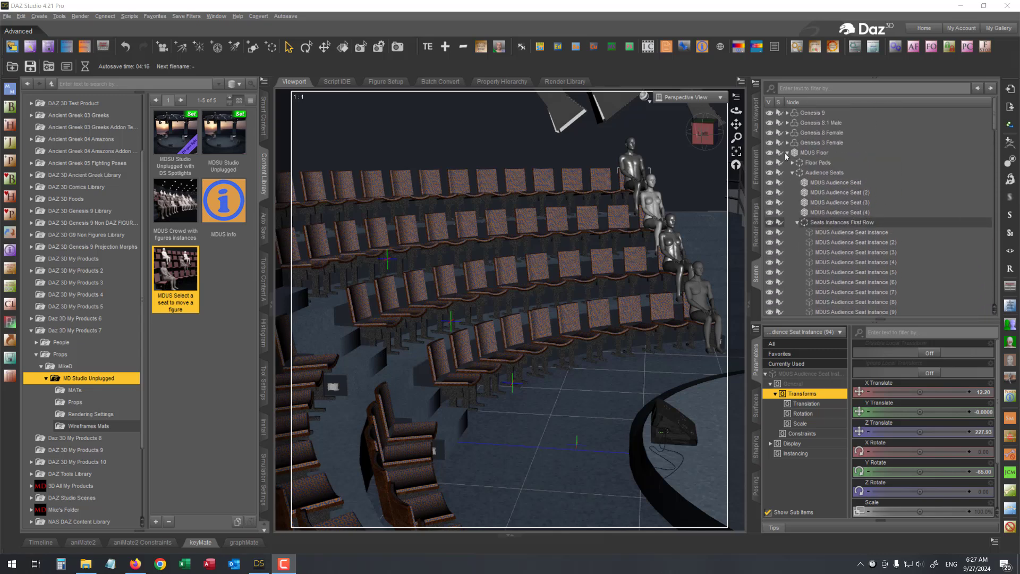
{"action": "left_click", "coordinate": [787, 154]}
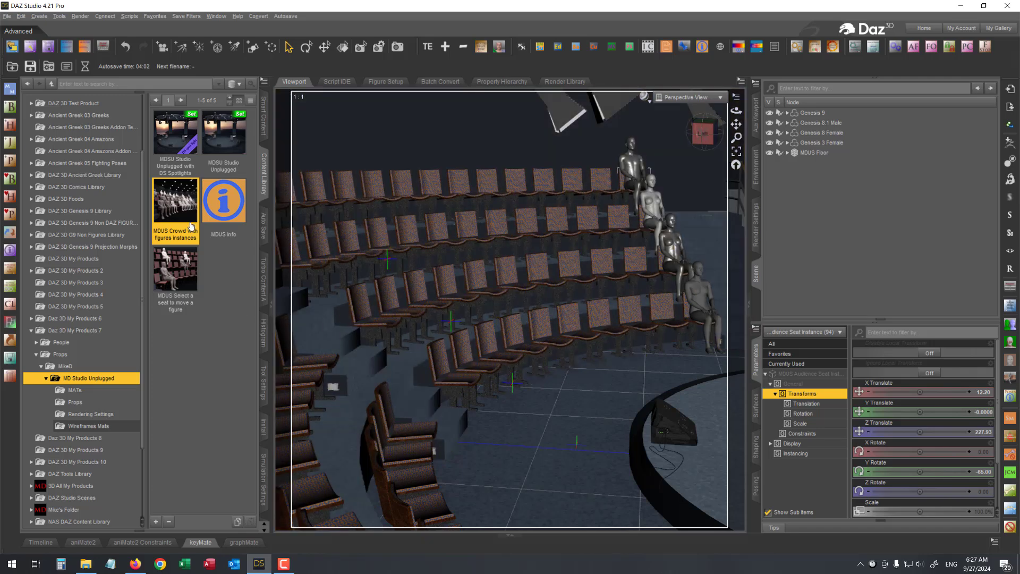
Fill the audience seats with instances of all four Genesis figures at 80% capacity, leaving already occupied seats out, and view the crowd head-on.
{"action": "double_click", "coordinate": [179, 205]}
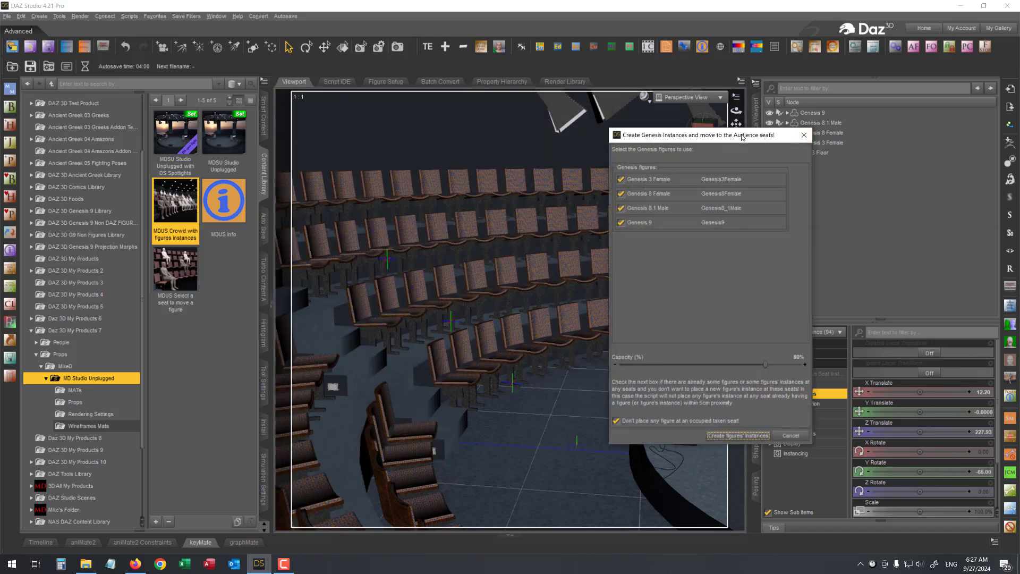
{"action": "left_click_drag", "start_coordinate": [742, 136], "coordinate": [460, 160]}
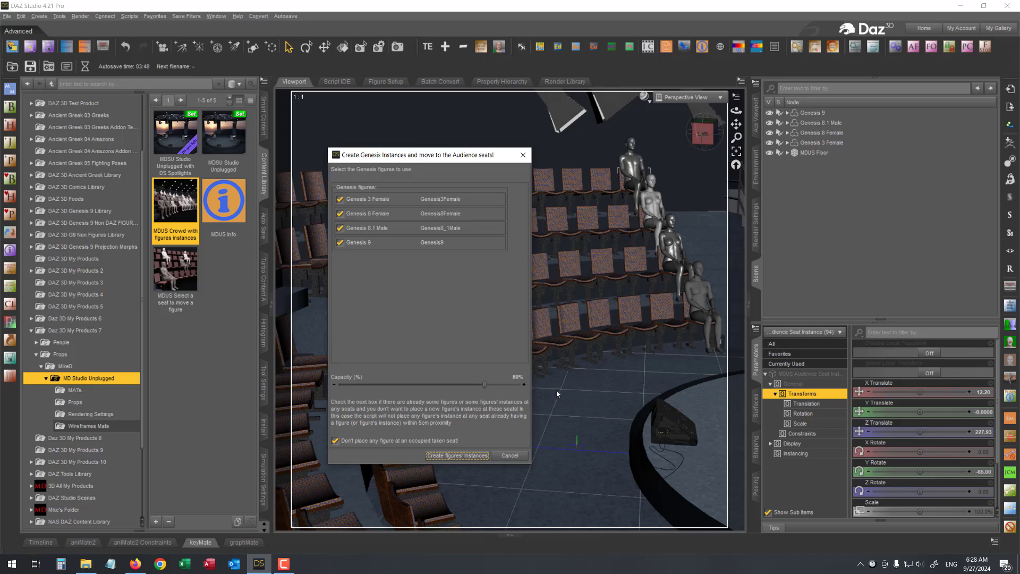
{"action": "left_click", "coordinate": [410, 443]}
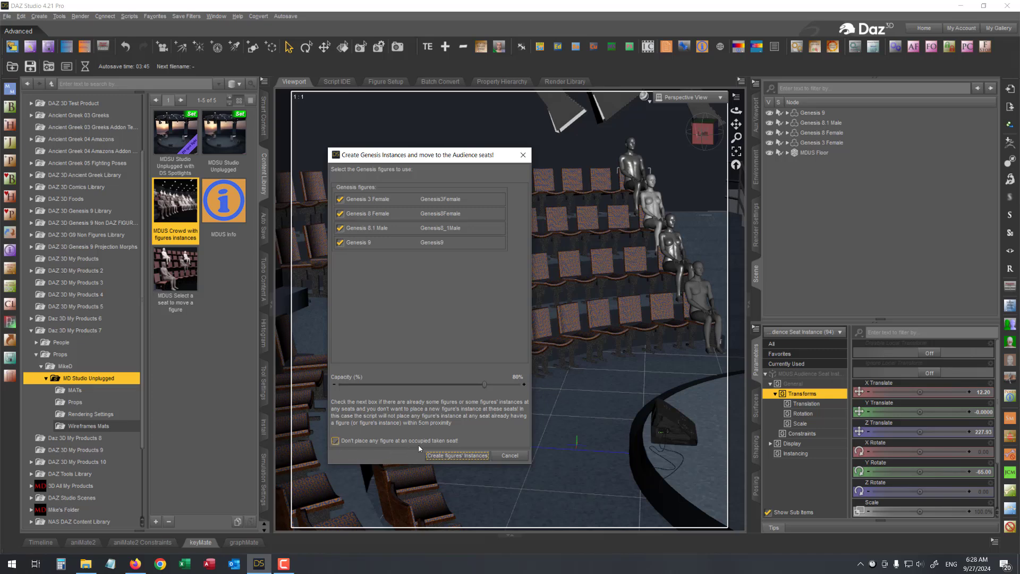
{"action": "left_click", "coordinate": [462, 442]}
{"action": "left_click", "coordinate": [455, 458]}
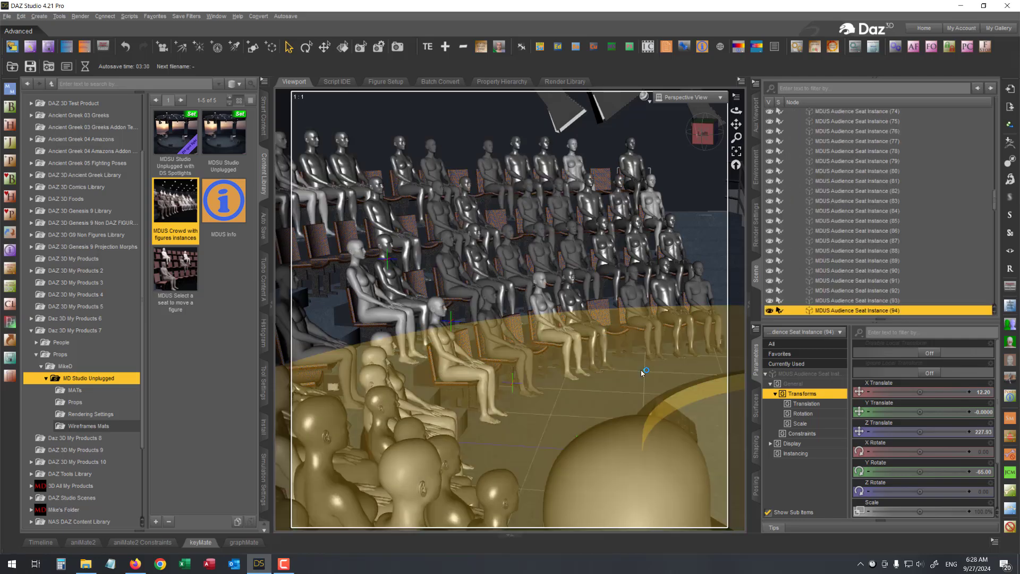
{"action": "left_click", "coordinate": [705, 131]}
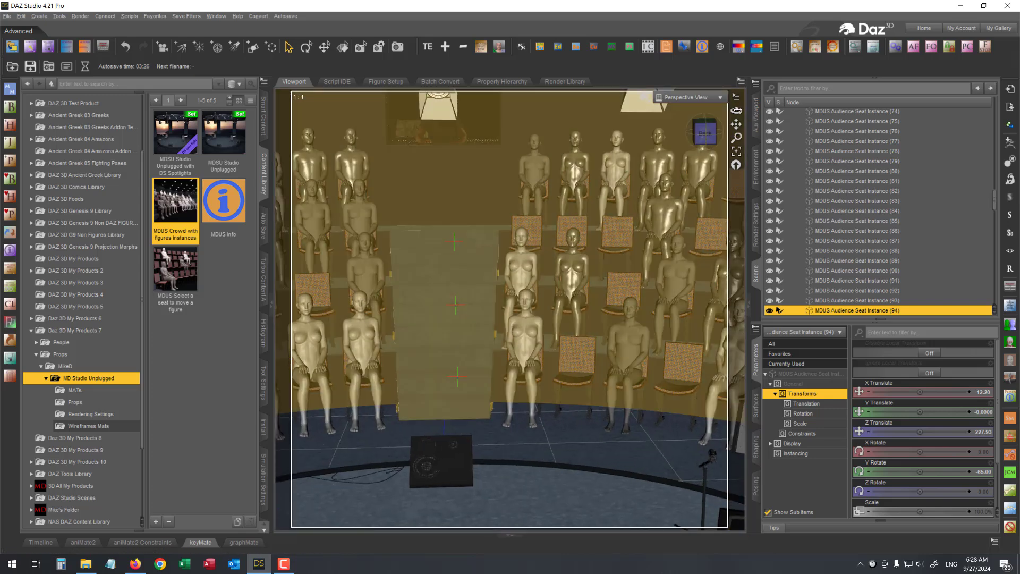
Shuffle the existing sitting figures among the audience seats, limiting the shuffle to Genesis instances and leaving occupied seats out, and close the crowd script.
{"action": "left_click_drag", "start_coordinate": [736, 111], "coordinate": [702, 111]}
{"action": "mouse_move", "coordinate": [702, 110]}
{"action": "right_mouse_down"}
{"action": "mouse_move", "coordinate": [633, 111]}
{"action": "mouse_move", "coordinate": [685, 115]}
{"action": "right_mouse_up"}
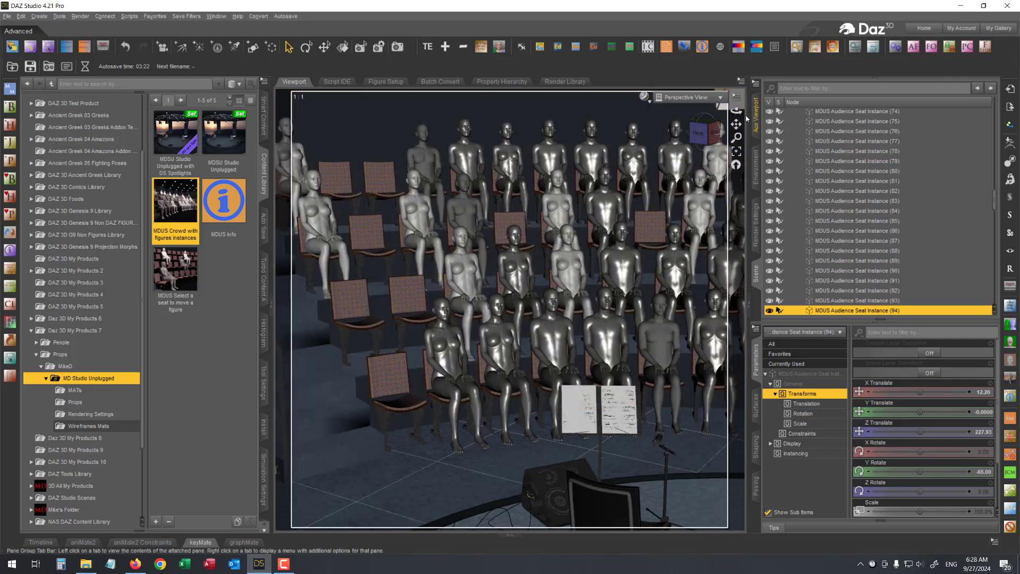
{"action": "left_click_drag", "start_coordinate": [737, 111], "coordinate": [632, 115]}
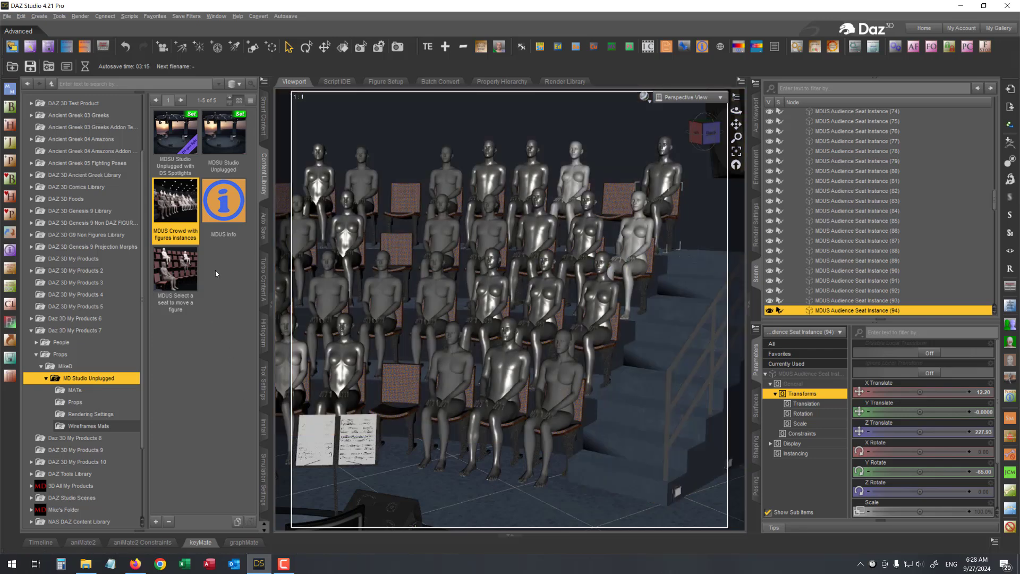
{"action": "double_click", "coordinate": [185, 209]}
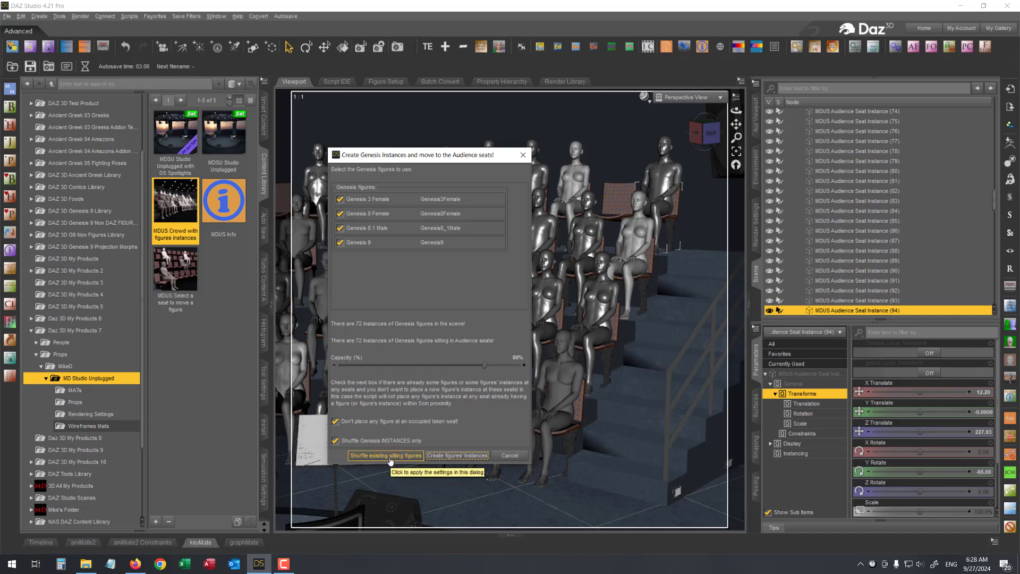
{"action": "left_click_drag", "start_coordinate": [398, 159], "coordinate": [807, 115]}
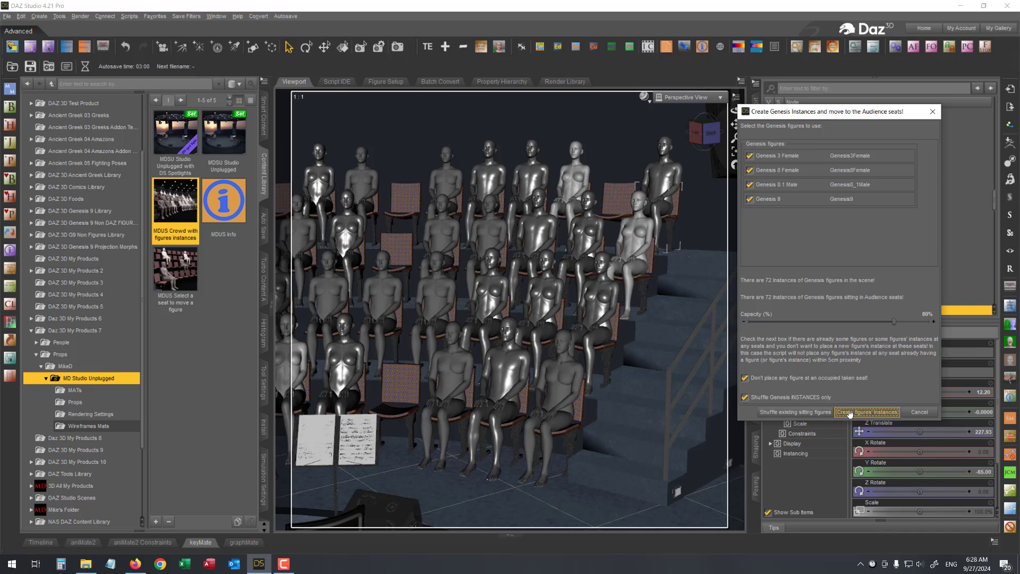
{"action": "left_click", "coordinate": [790, 412]}
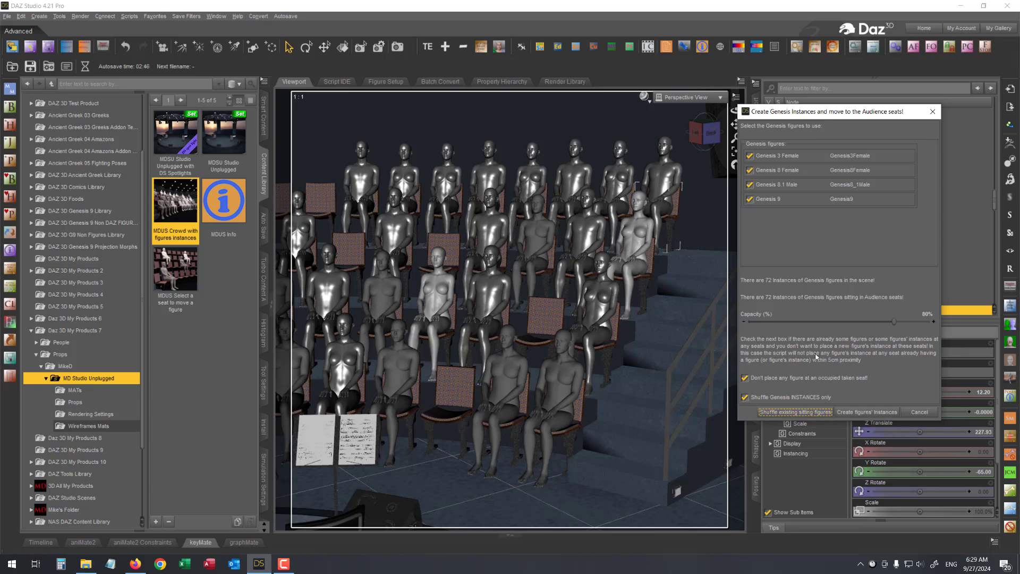
{"action": "left_click", "coordinate": [932, 413]}
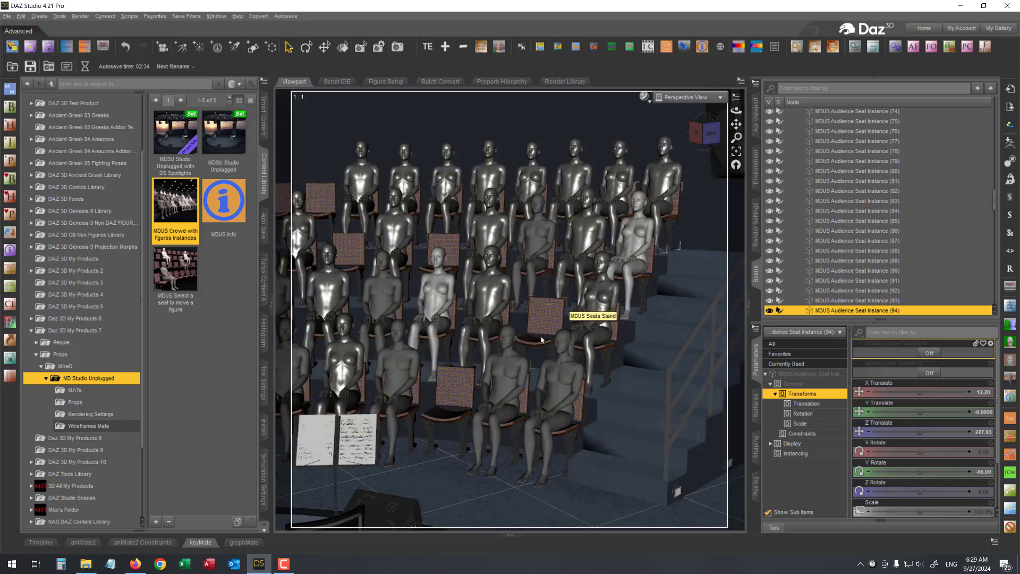
Move Genesis9 Instance (15) to the empty second-row seat, one place in from the end seat beside the stairs.
{"action": "left_click", "coordinate": [550, 318]}
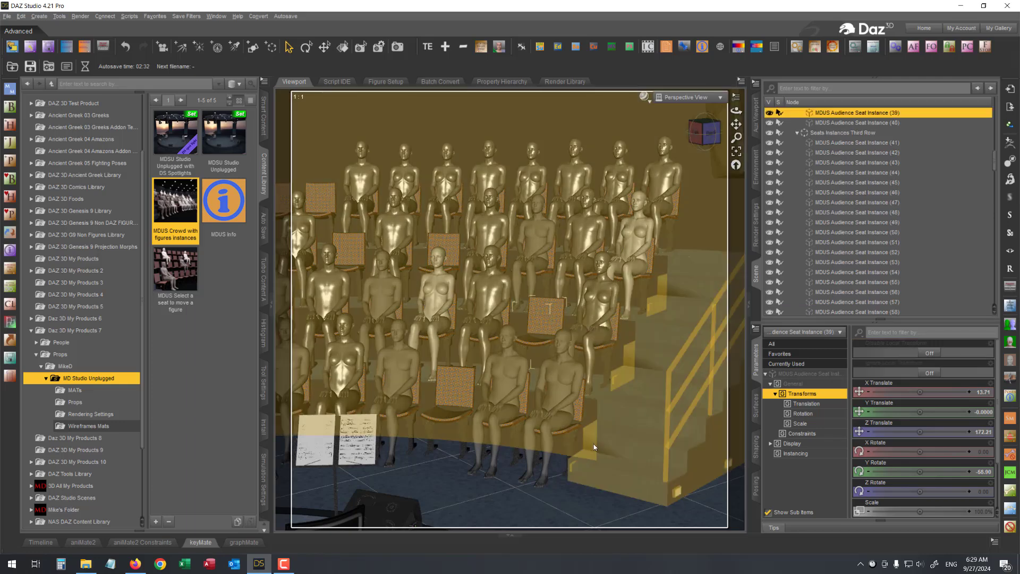
{"action": "double_click", "coordinate": [175, 271]}
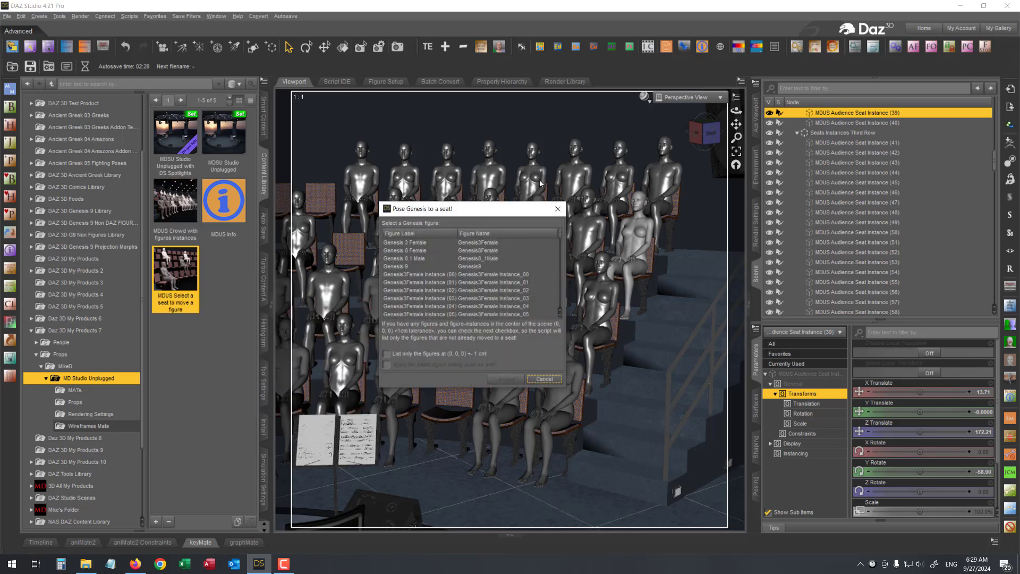
{"action": "scroll", "coordinate": [466, 294], "scroll_direction": "down", "scroll_amount": 10}
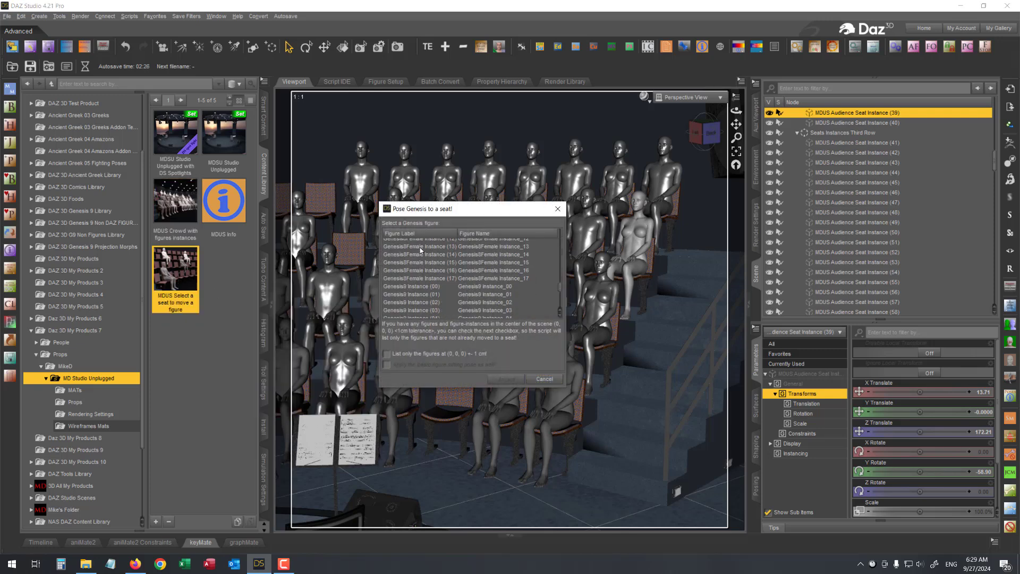
{"action": "scroll", "coordinate": [442, 286], "scroll_direction": "down", "scroll_amount": 5}
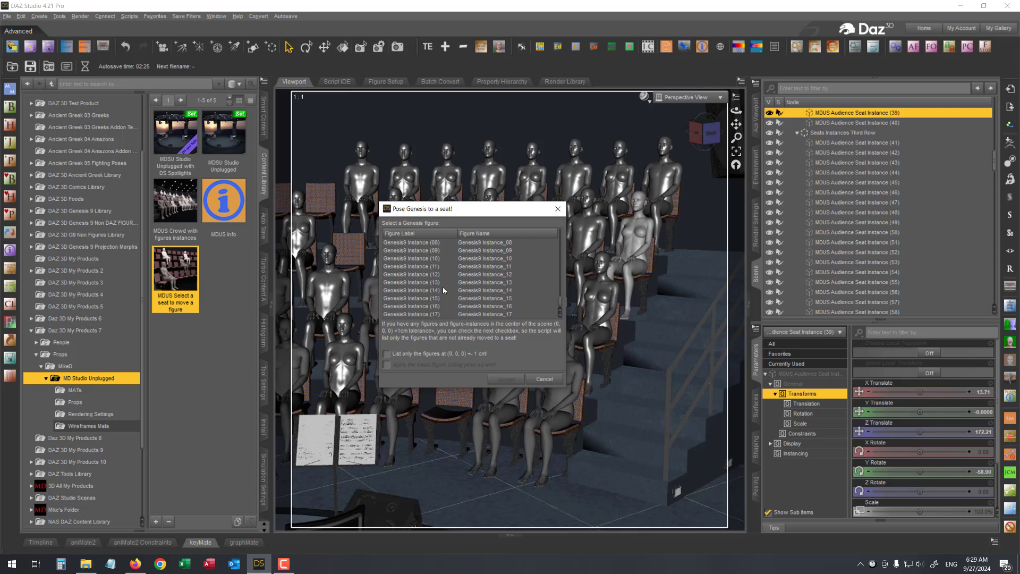
{"action": "left_click", "coordinate": [416, 299]}
{"action": "left_click", "coordinate": [506, 378]}
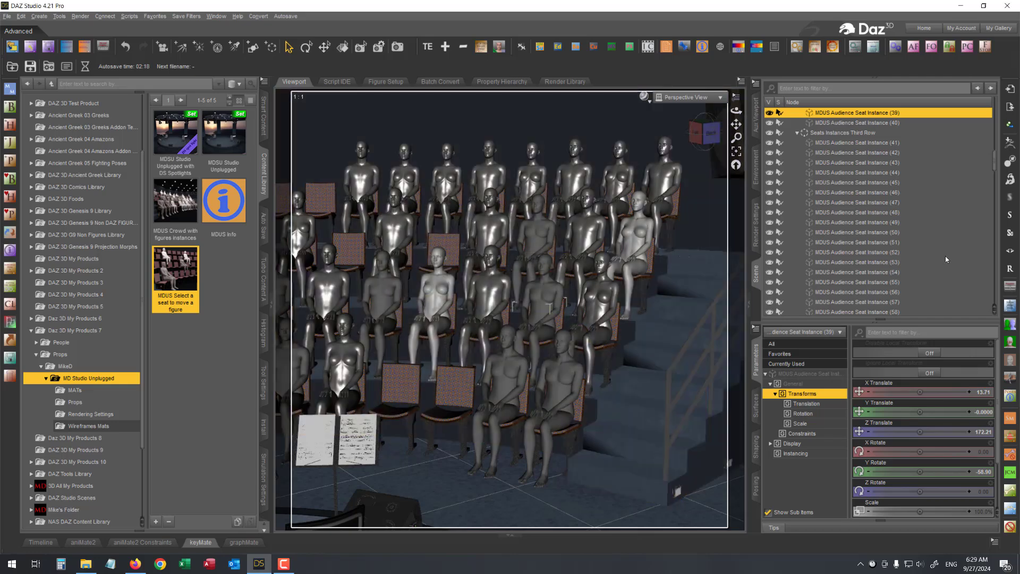